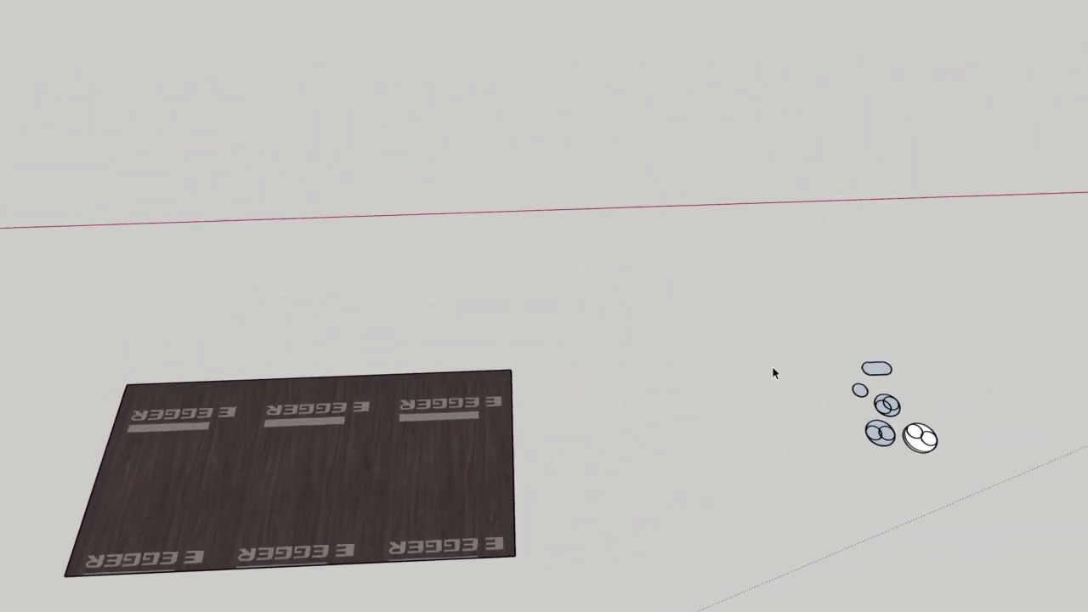
Zoom through the booth door toward the padded back wall, then back out to frame the booth
scroll(640, 304, "up", 2)
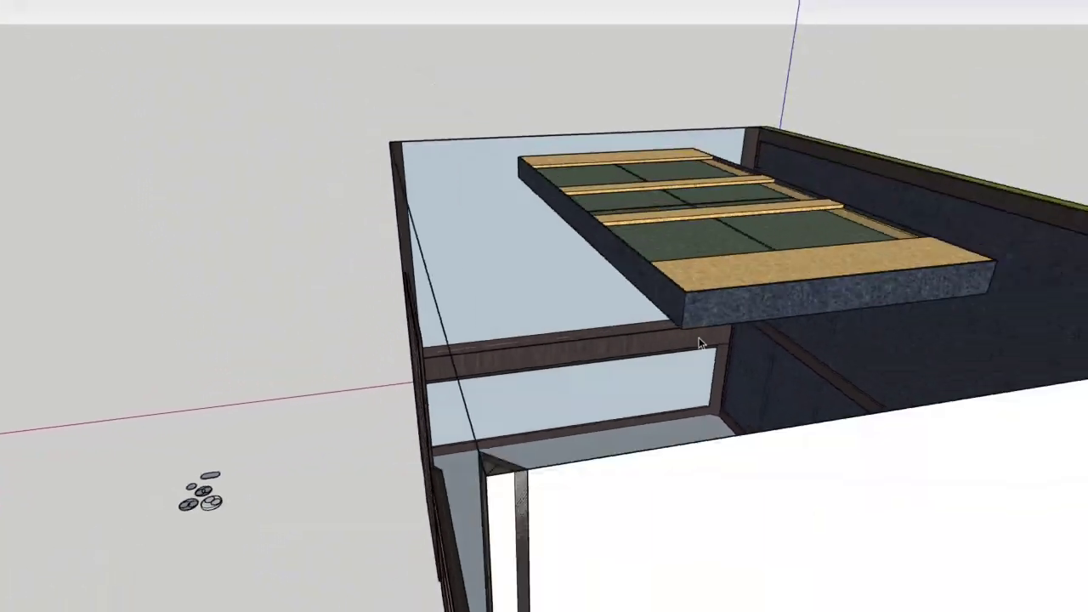
scroll(702, 340, "down", 3)
scroll(703, 345, "down", 2)
scroll(680, 353, "down", 1)
scroll(665, 355, "up", 2)
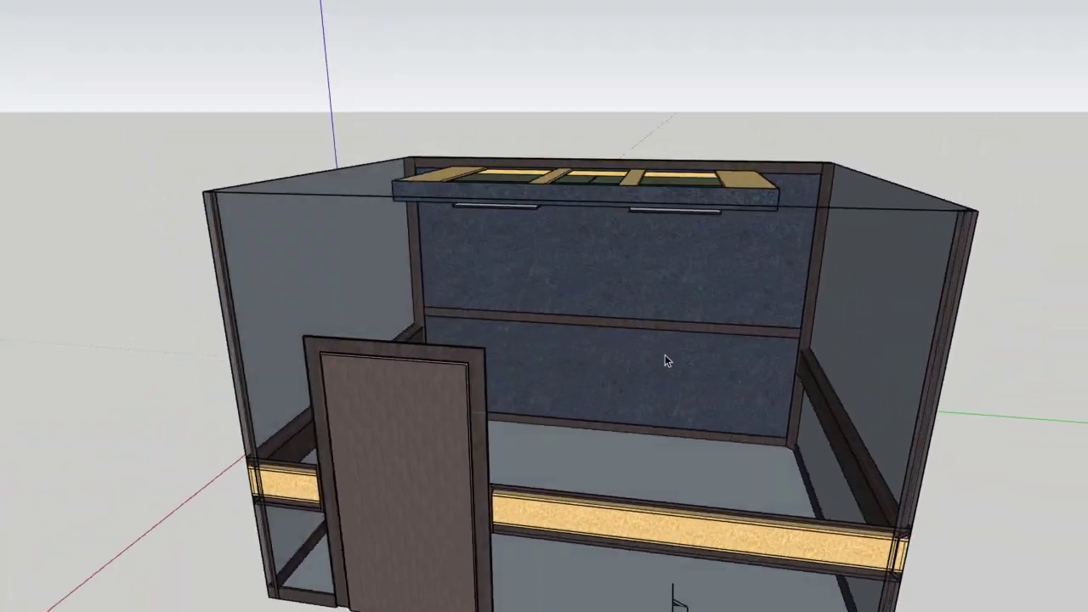
scroll(664, 355, "up", 3)
scroll(664, 355, "down", 1)
scroll(664, 355, "up", 1)
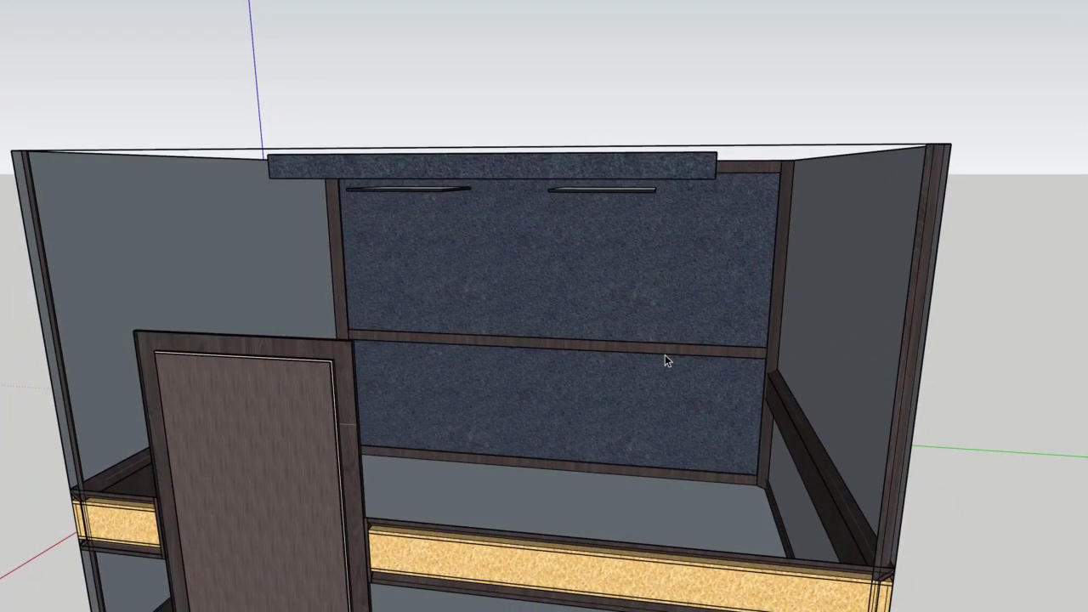